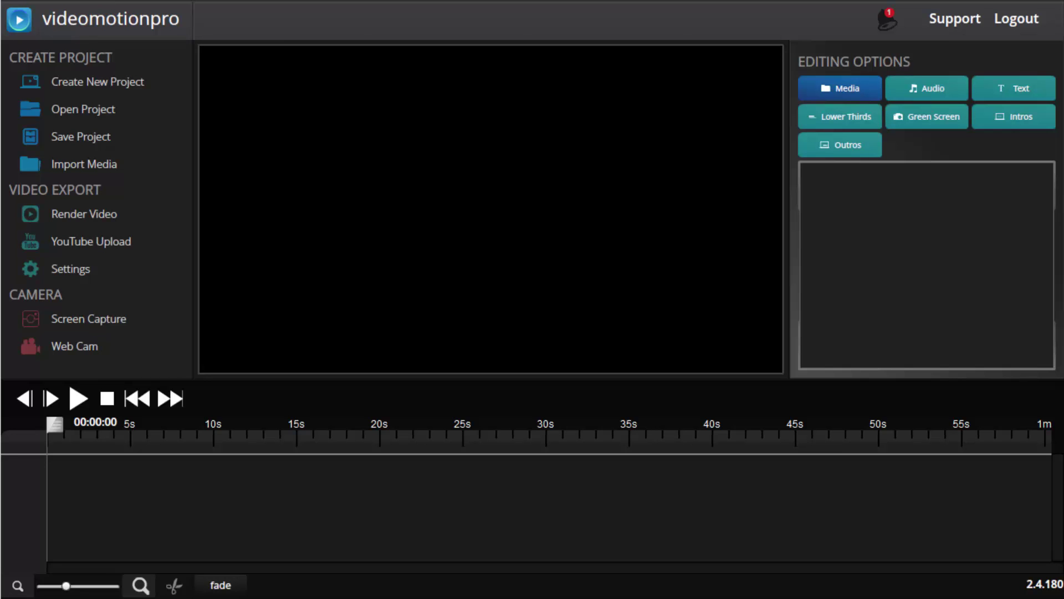
# - Open the lower-third templates, preview Spring Lower Third 2 and Retro Lower Third 4, and choose Retro Lower Third 6
pyautogui.click(839, 115)
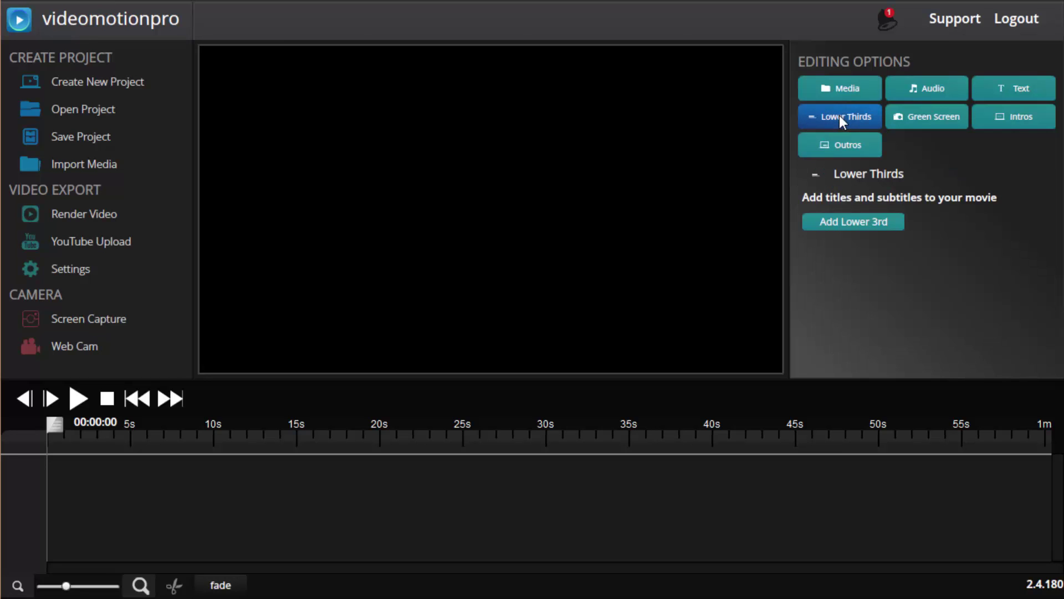
pyautogui.click(860, 221)
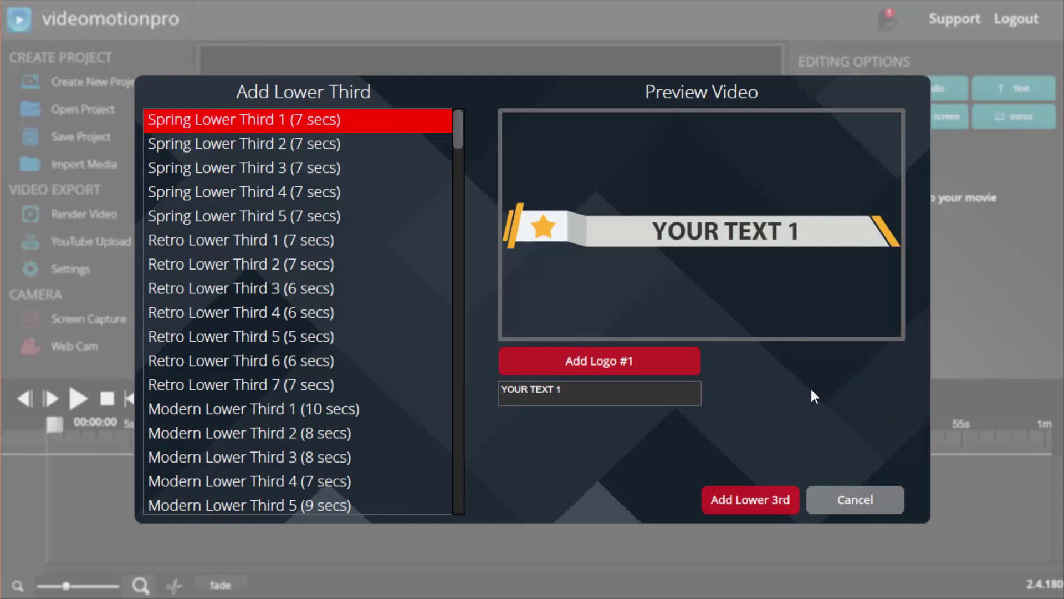
pyautogui.click(262, 144)
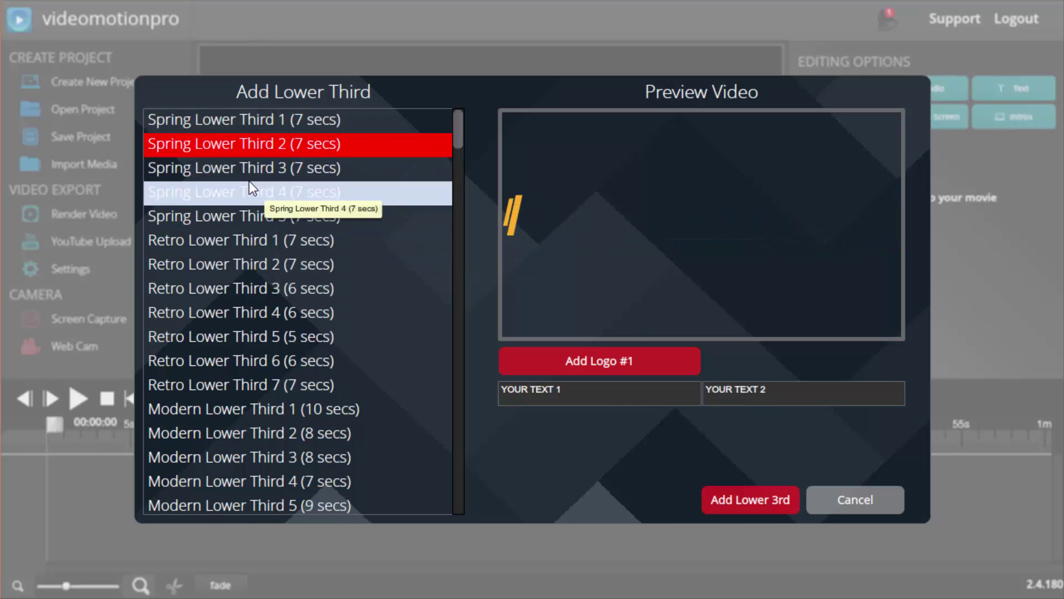
pyautogui.click(243, 310)
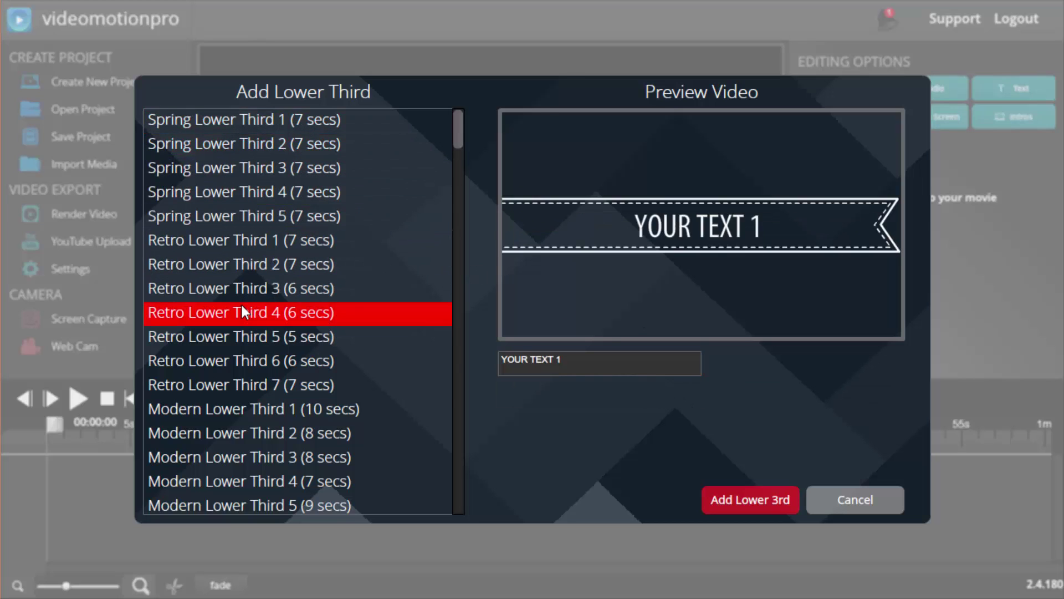
pyautogui.click(245, 360)
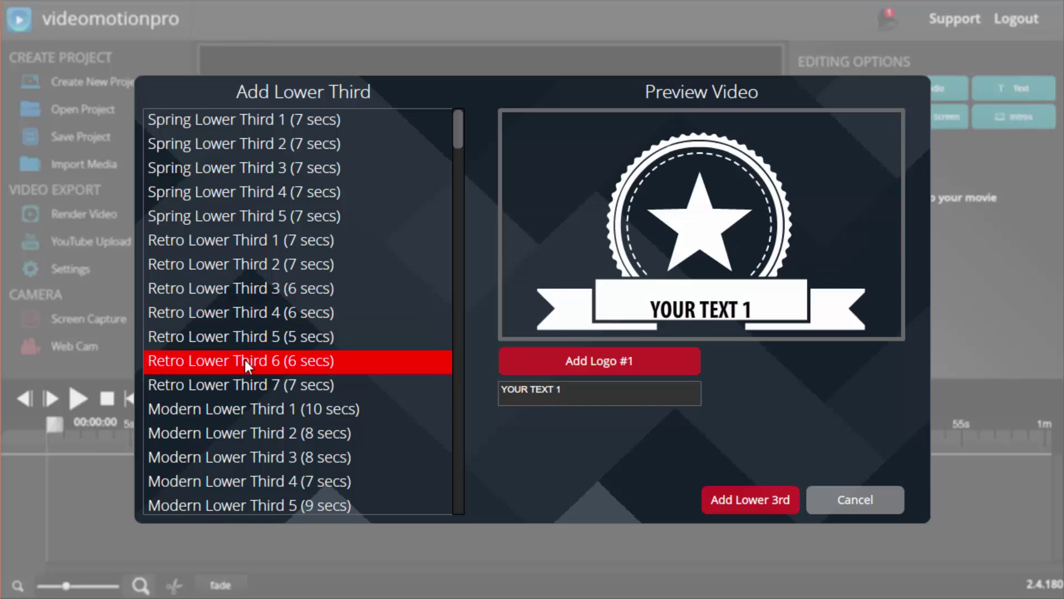
# - Try picking a logo image, cancel without one, and select the banner's first text line
pyautogui.click(608, 363)
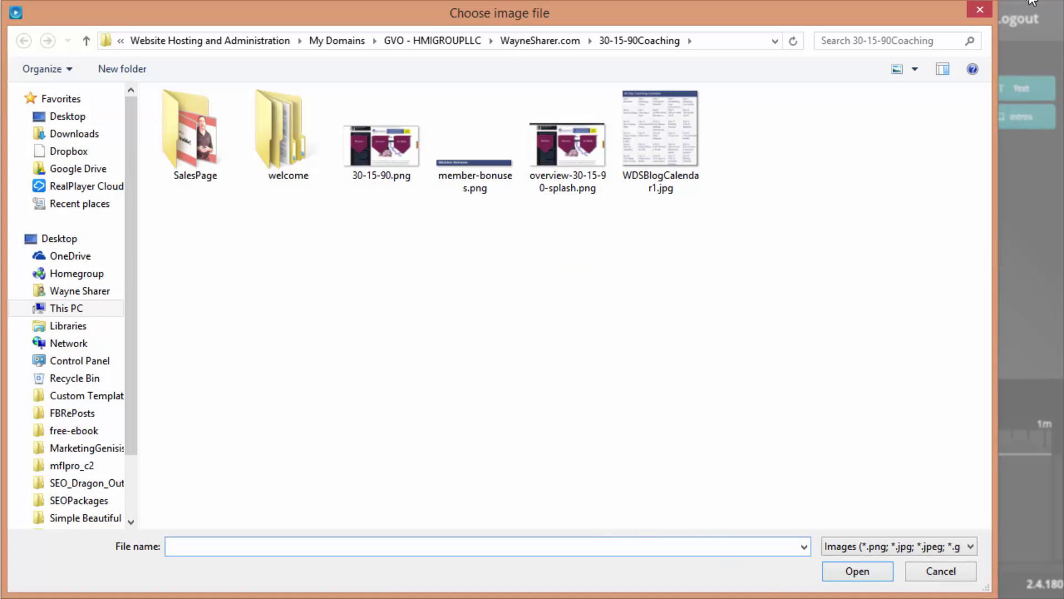
pyautogui.click(980, 9)
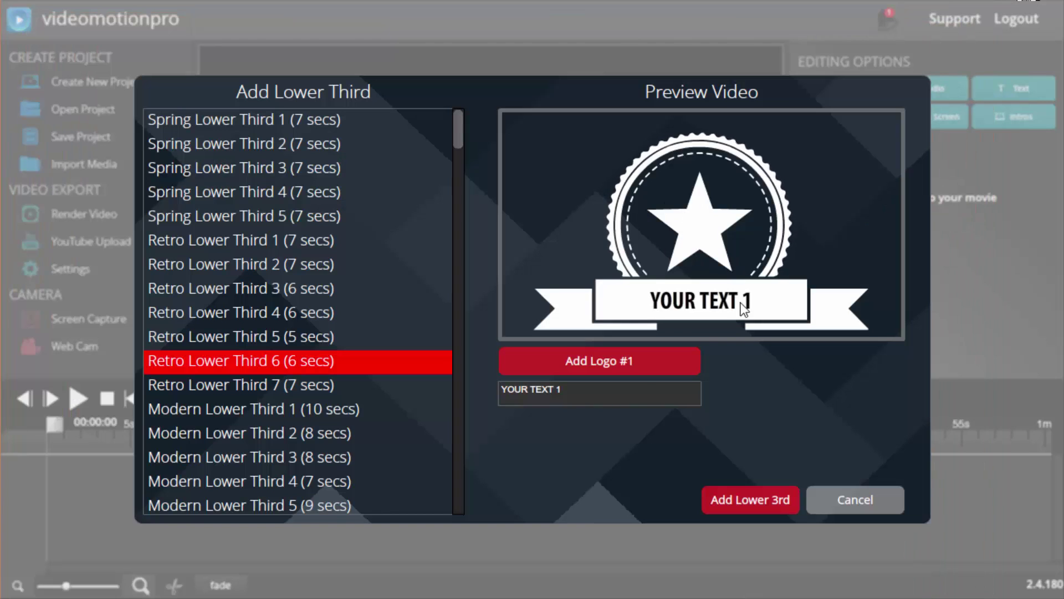
pyautogui.tripleClick(501, 394)
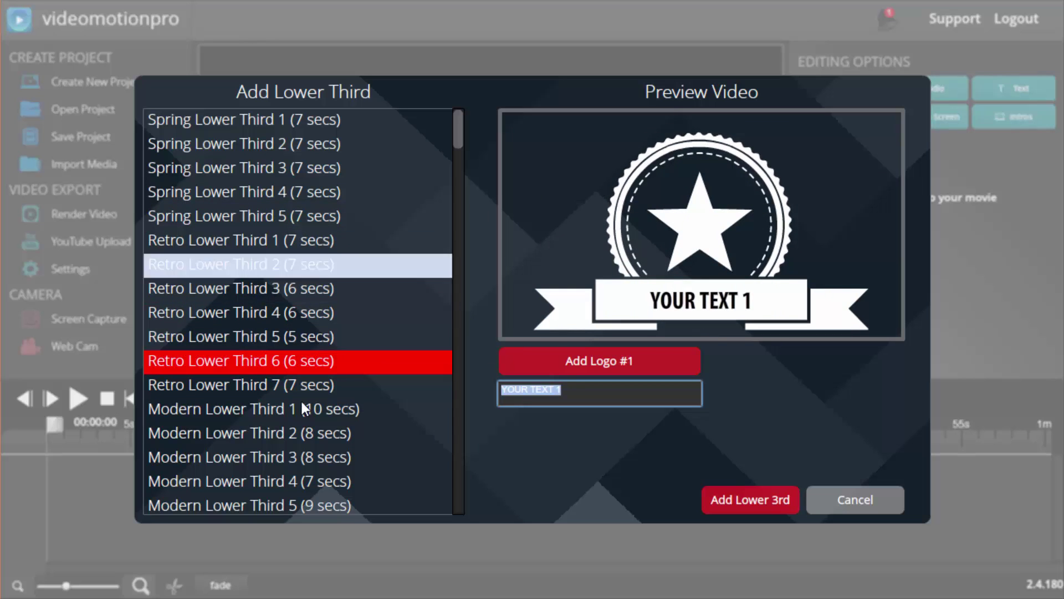
# - Preview Glitch Cinematic Titles Lower Third 1 and 3, then the Clean LowerThird 1 template
pyautogui.scroll(-3, 293, 458)
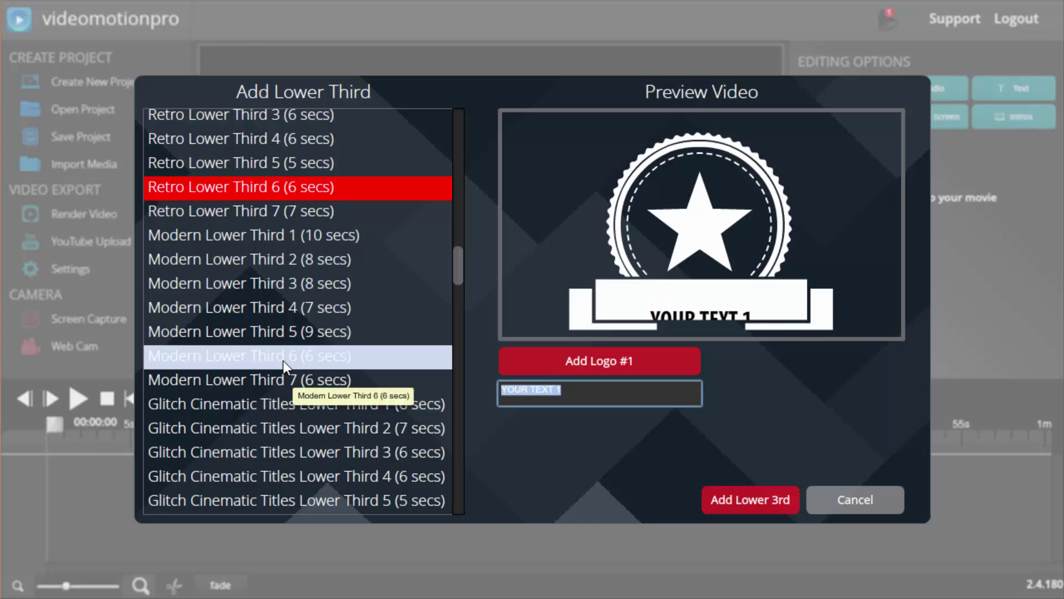
pyautogui.click(237, 407)
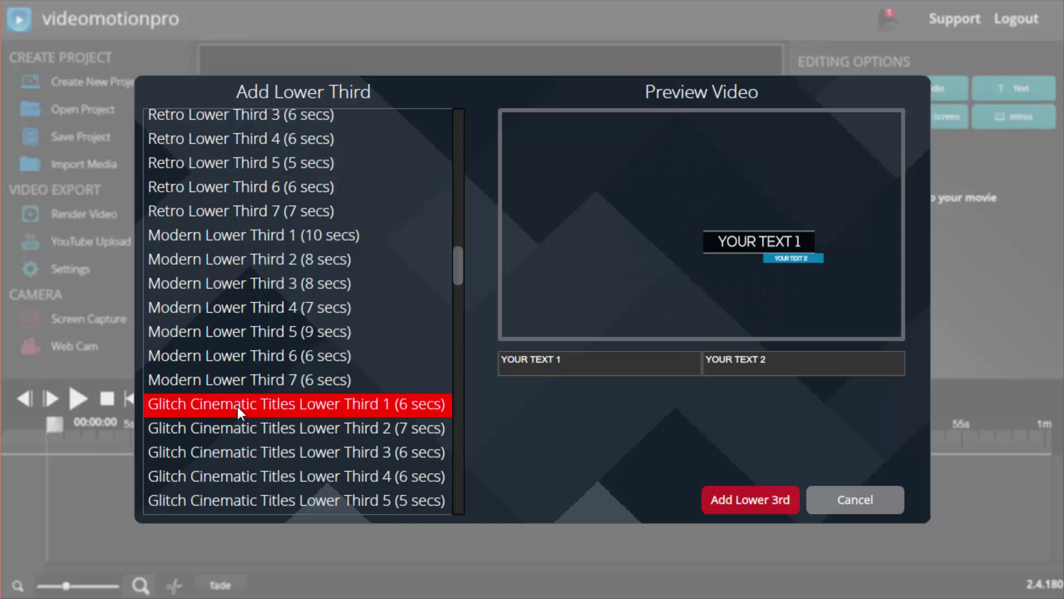
pyautogui.click(235, 451)
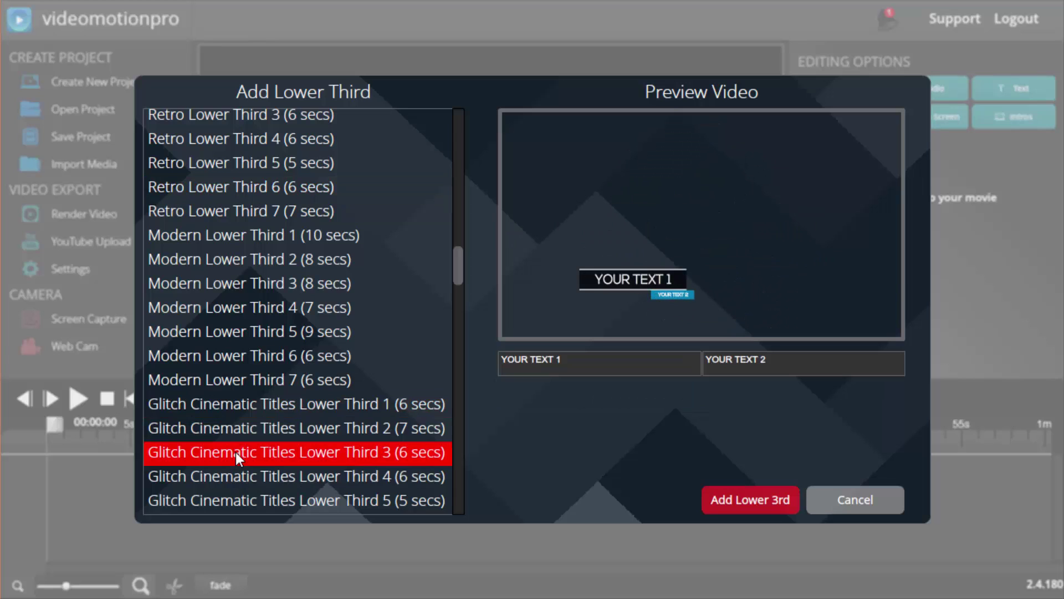
pyautogui.scroll(-5, 245, 471)
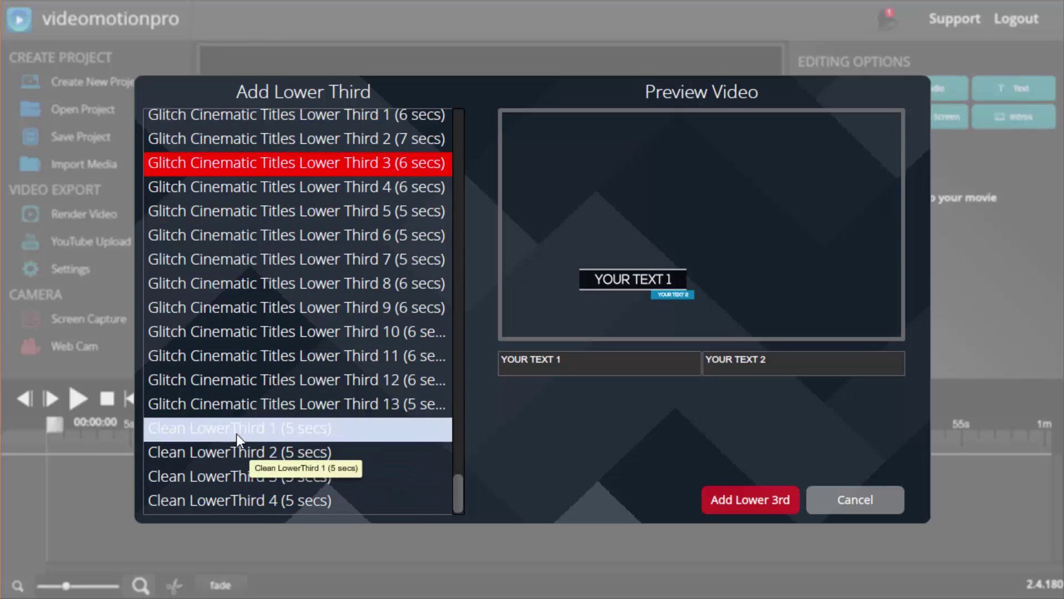
pyautogui.click(237, 436)
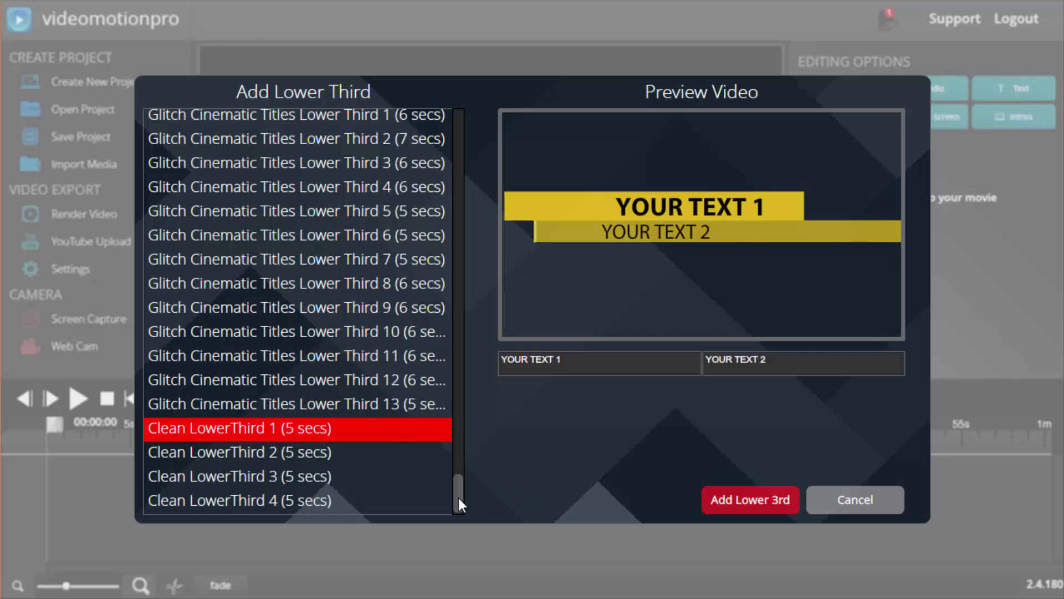
pyautogui.moveTo(458, 497); pyautogui.dragTo(450, 121)
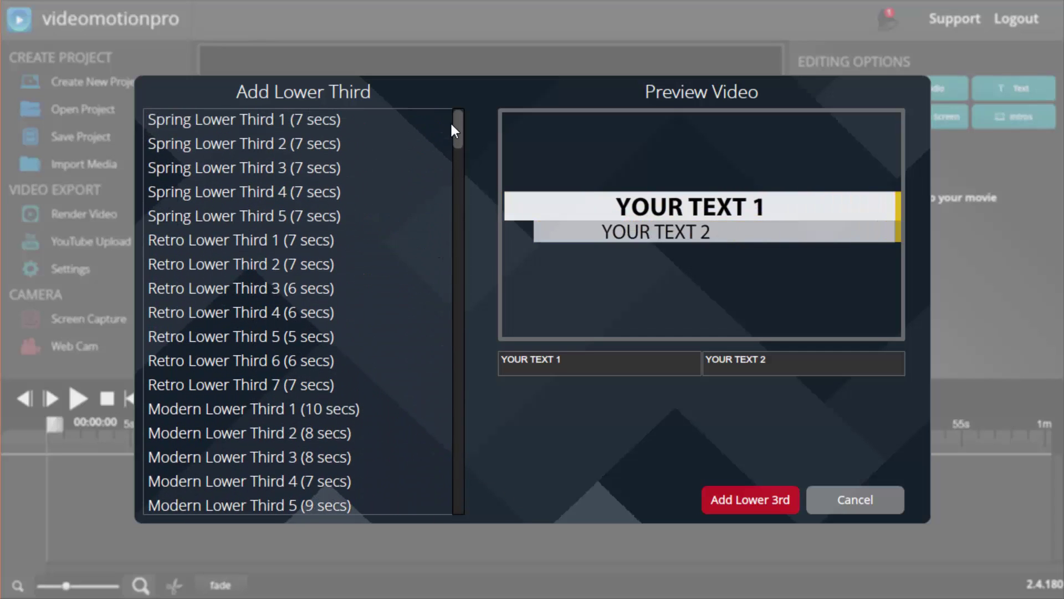
# - Close the template chooser, add a new text box, and select its 'Your Text' placeholder
pyautogui.click(856, 500)
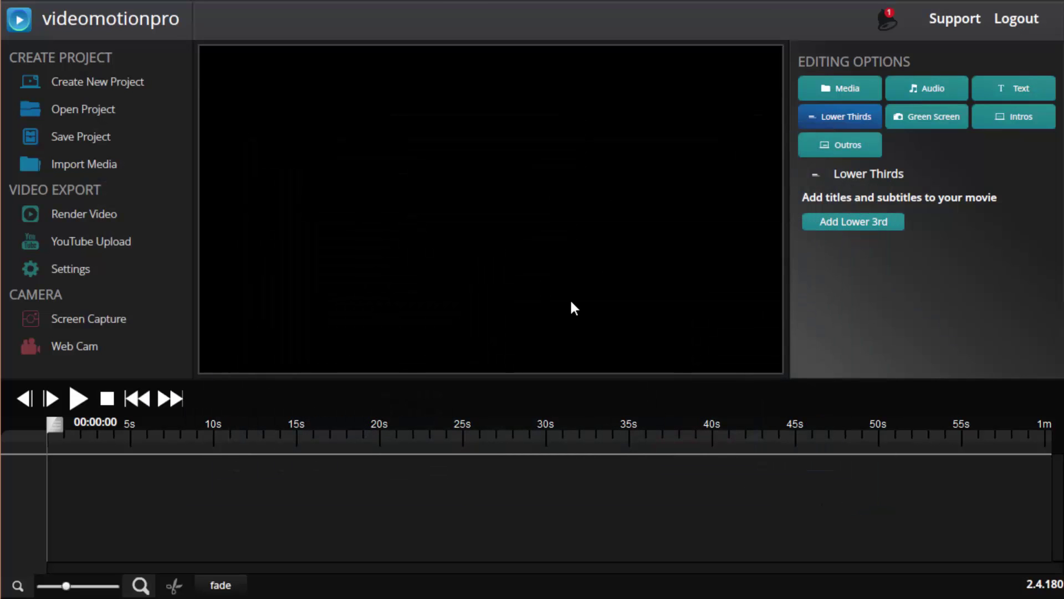
pyautogui.click(1016, 87)
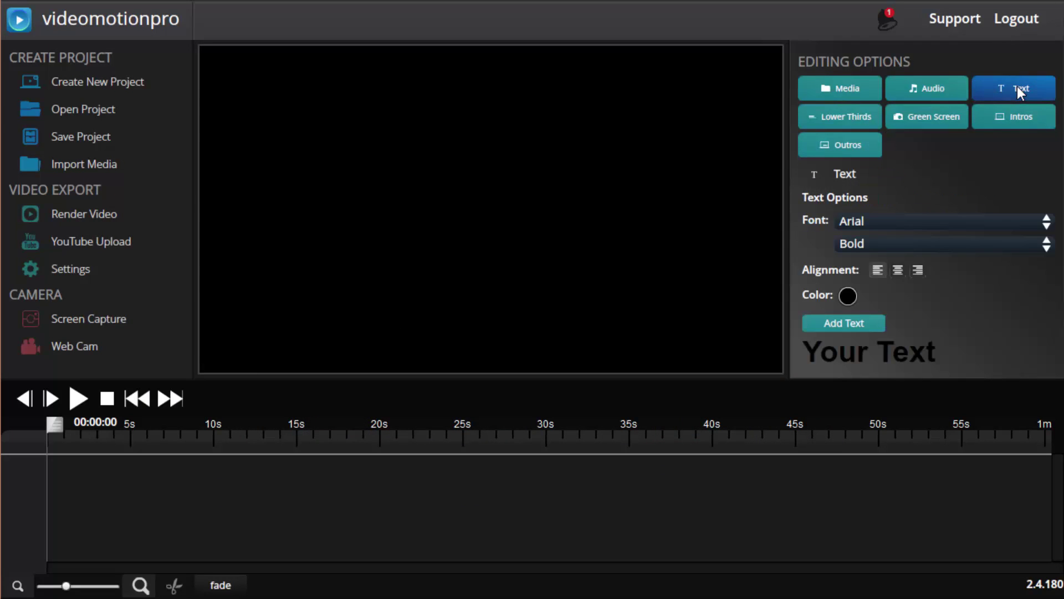
pyautogui.click(850, 322)
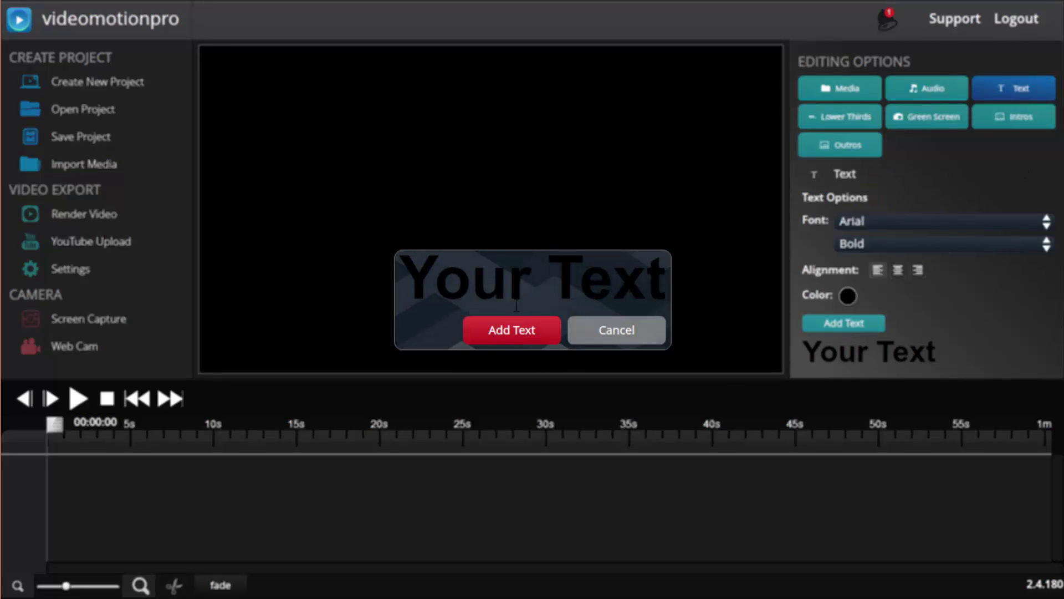
pyautogui.click(521, 286)
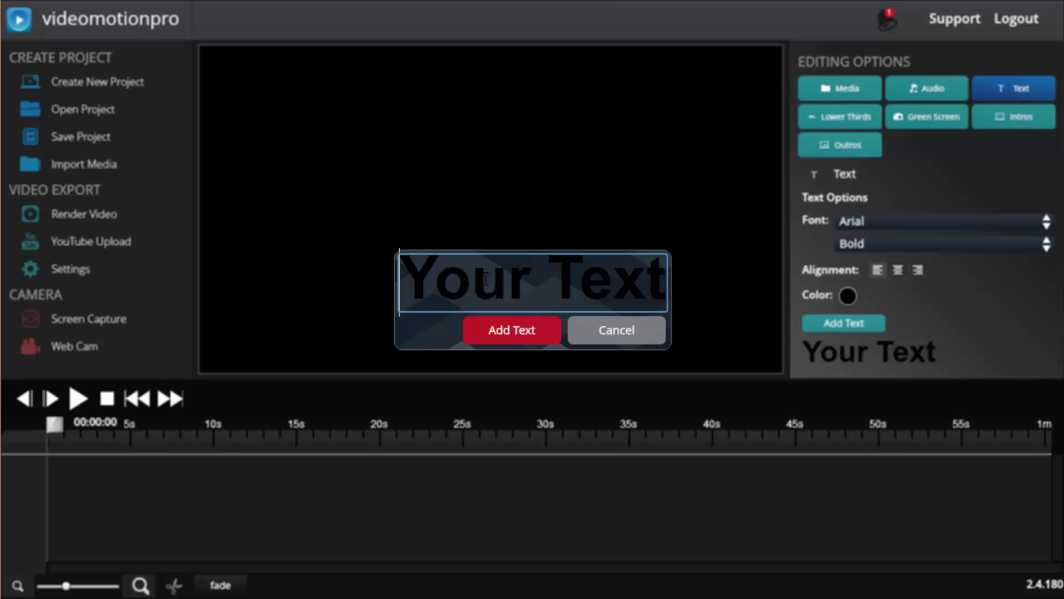
pyautogui.moveTo(400, 280); pyautogui.dragTo(668, 283)
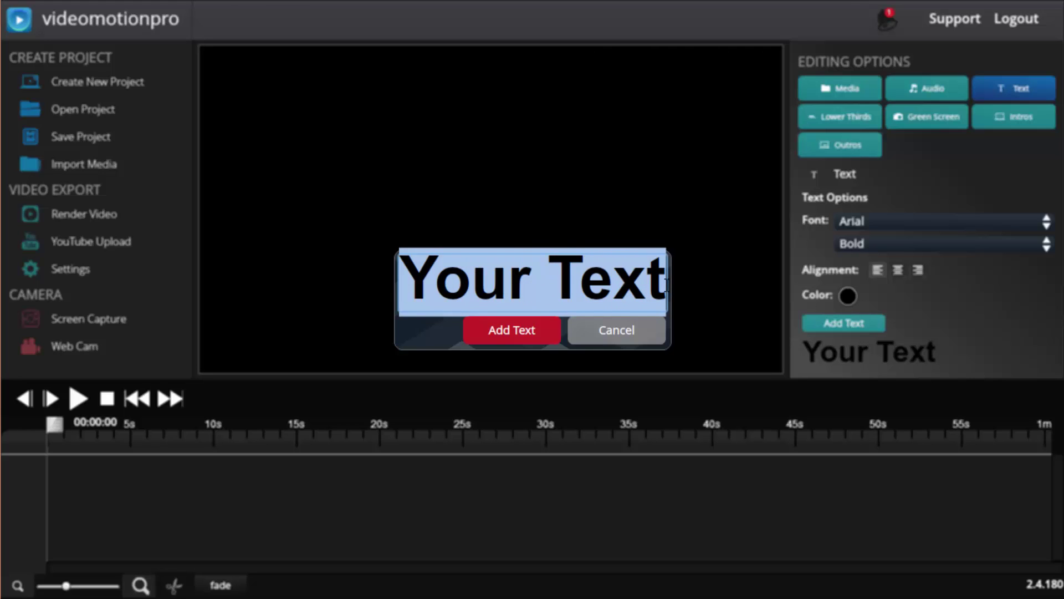
# - Discard the new text box without adding it
pyautogui.click(614, 333)
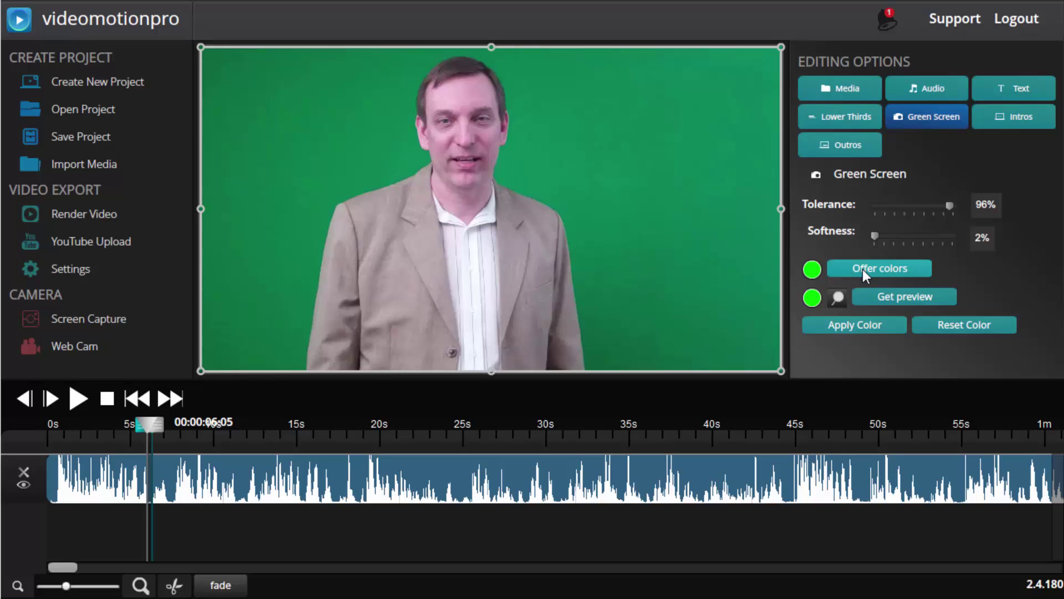
# - Toggle the green-background key to black on and off, comparing it with the original footage
pyautogui.click(837, 268)
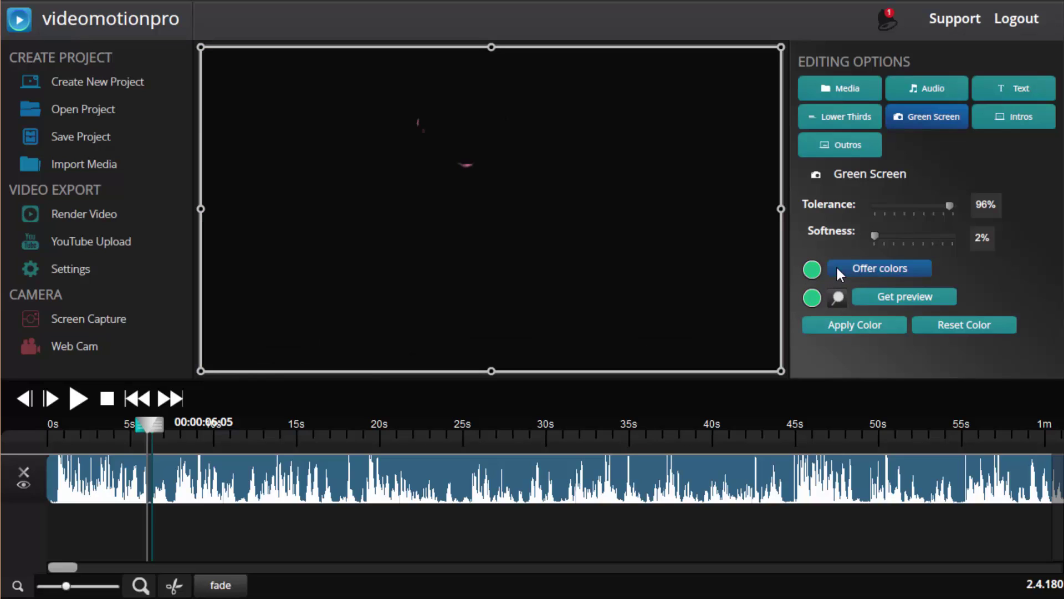
pyautogui.click(963, 324)
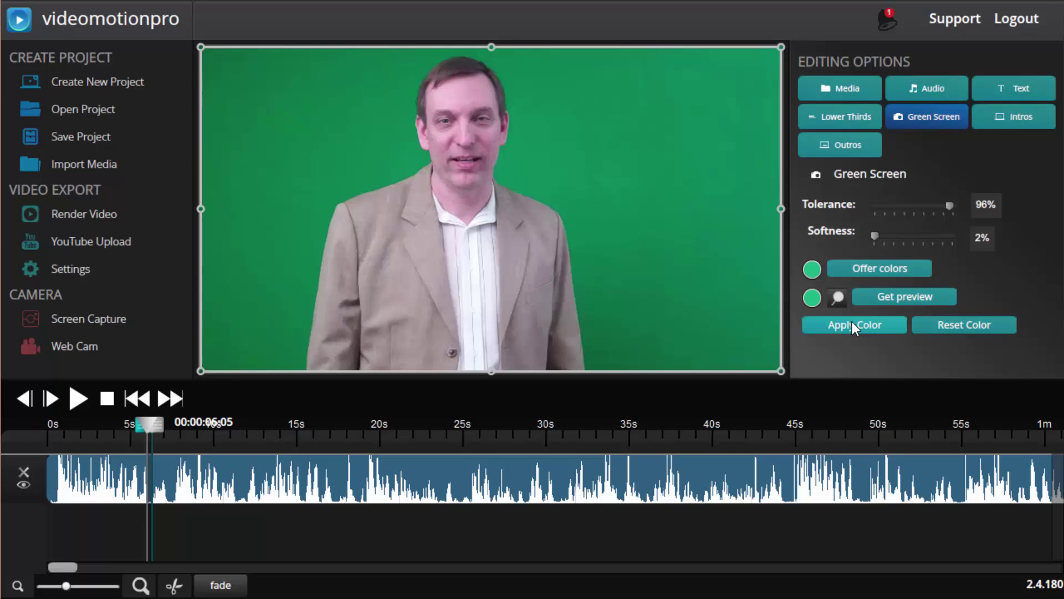
pyautogui.click(872, 269)
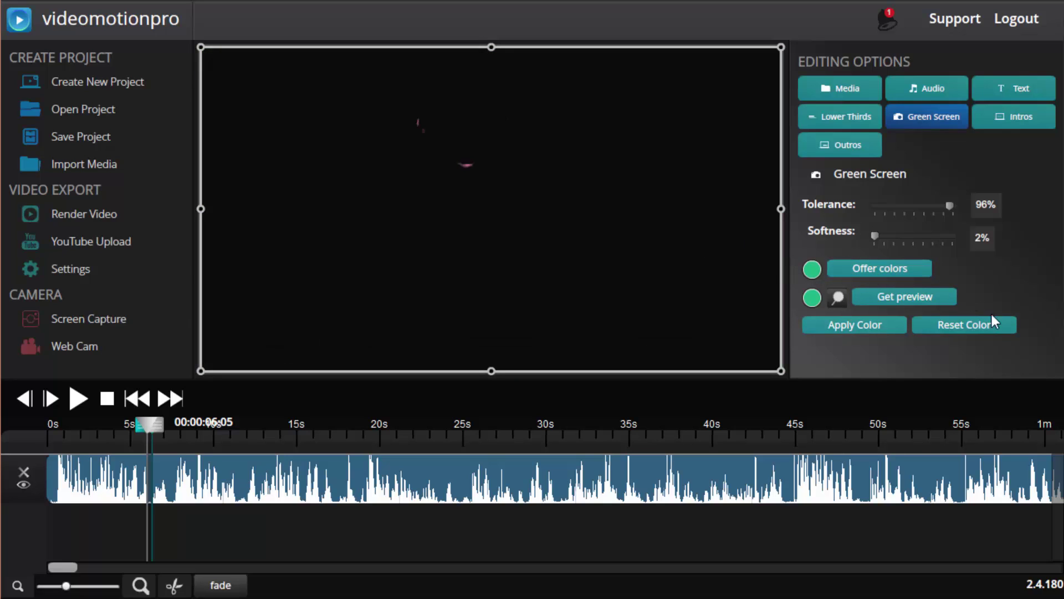
pyautogui.click(943, 319)
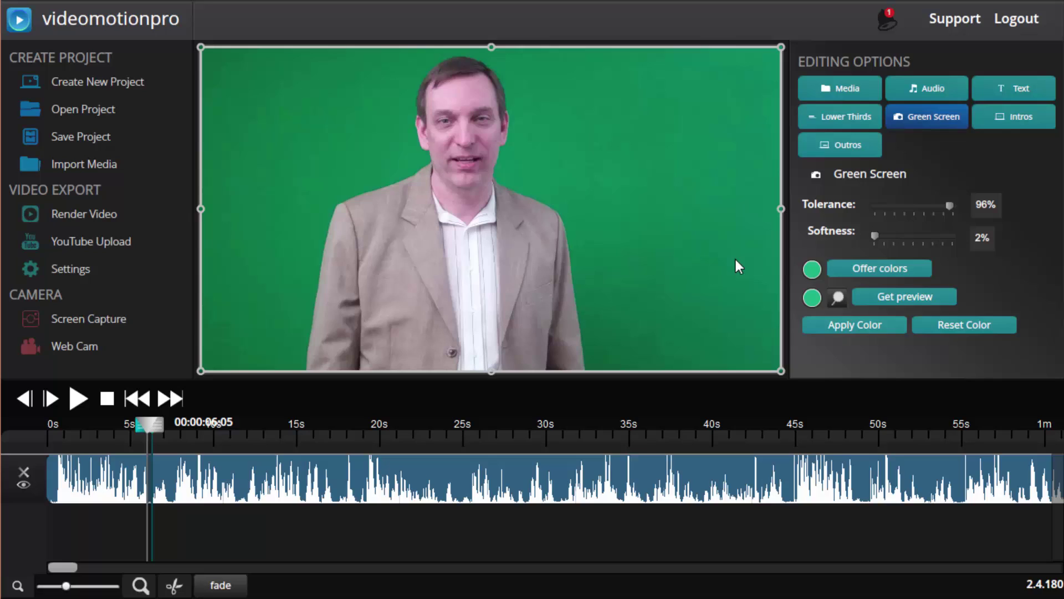
pyautogui.click(857, 327)
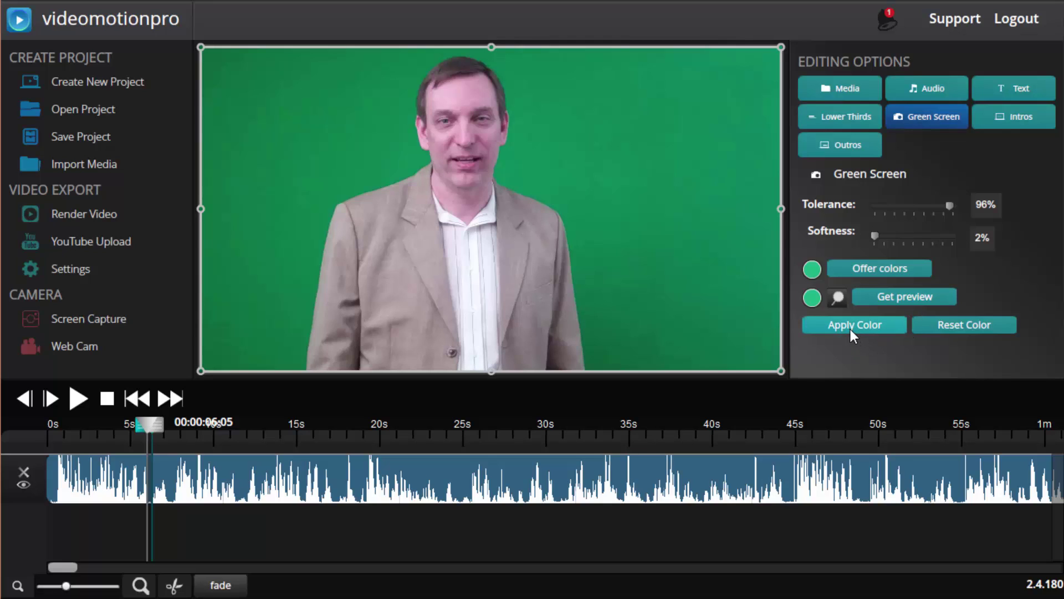
pyautogui.click(850, 325)
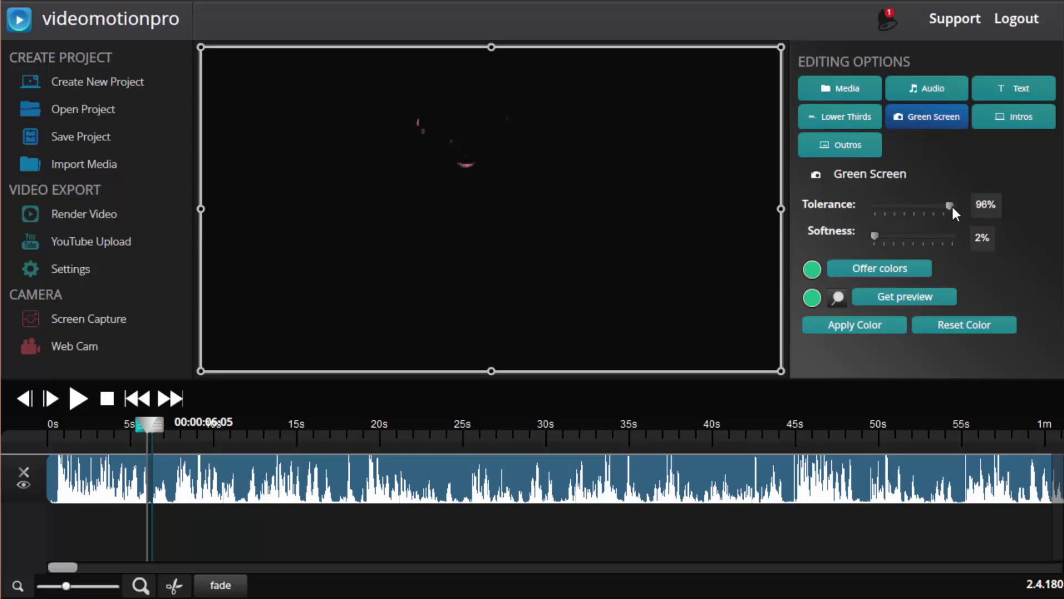
# - Lower key tolerance to 69% and set softness to 14%, applying the key after each
pyautogui.moveTo(946, 208); pyautogui.dragTo(927, 205)
pyautogui.click(852, 325)
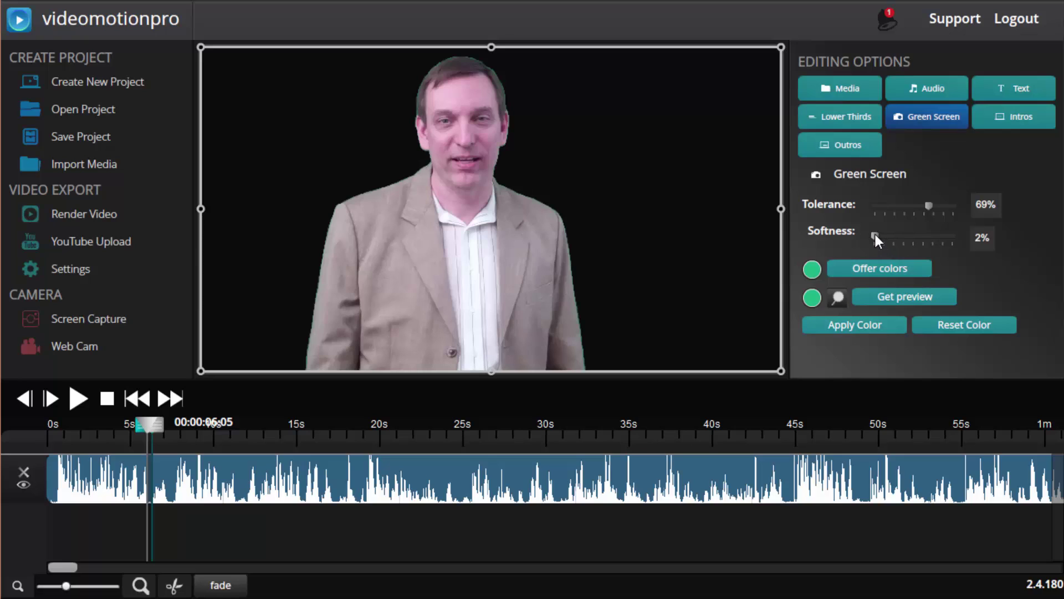
pyautogui.moveTo(874, 236); pyautogui.dragTo(884, 237)
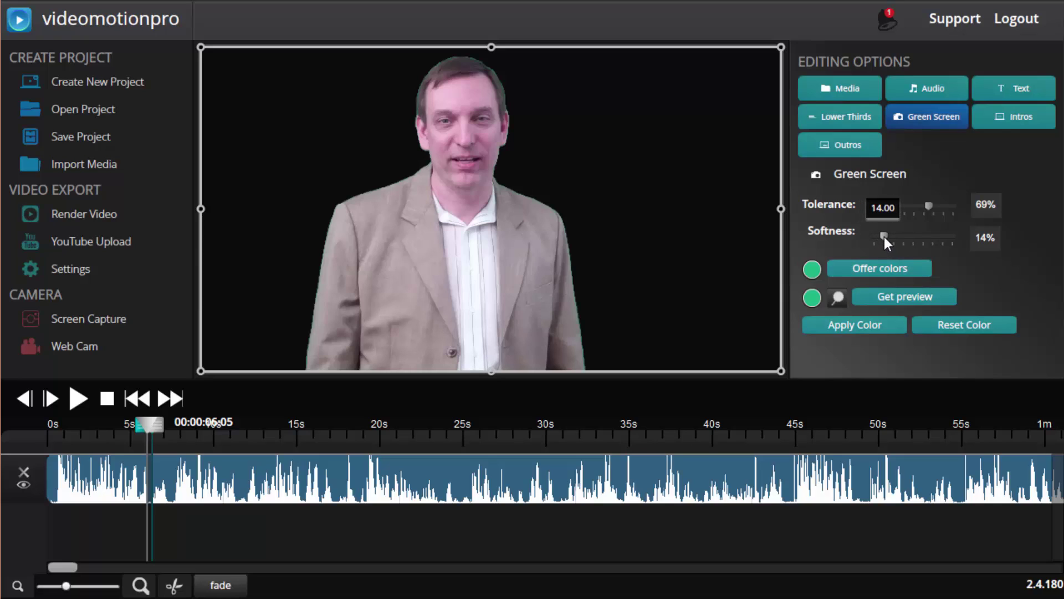
pyautogui.click(857, 326)
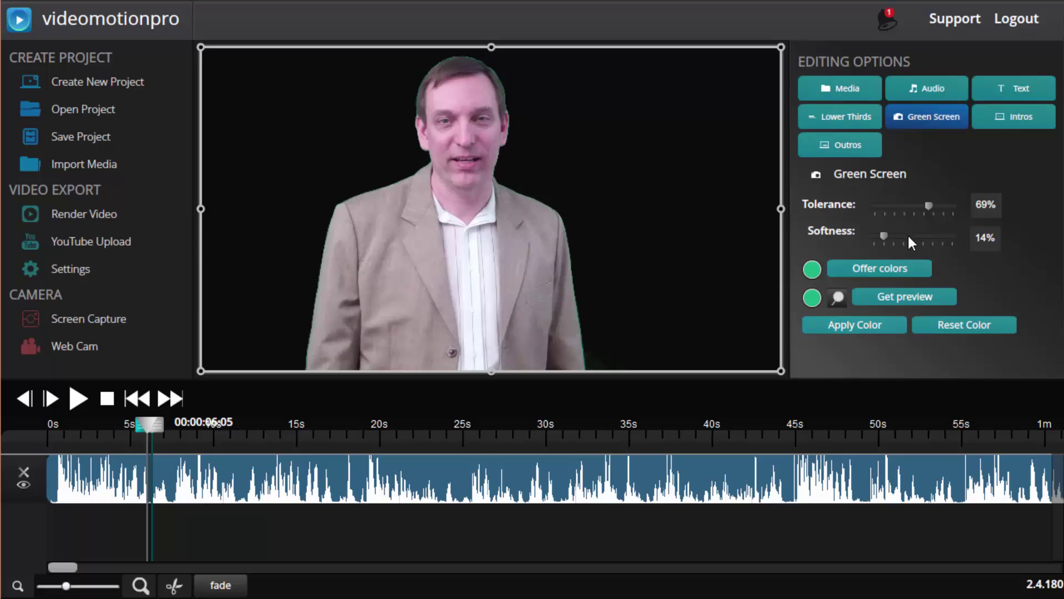
# - Raise tolerance stepwise through 72, 75, 79, 80 and 81 to a final 84%, reapplying each time
pyautogui.moveTo(929, 204)
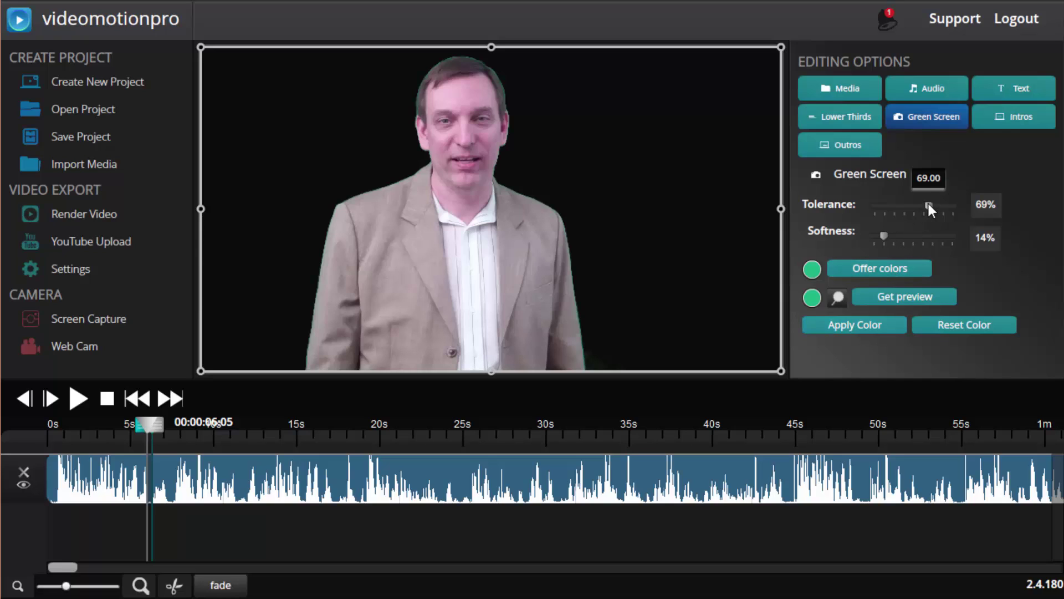
pyautogui.moveTo(929, 204); pyautogui.dragTo(930, 204)
pyautogui.click(862, 327)
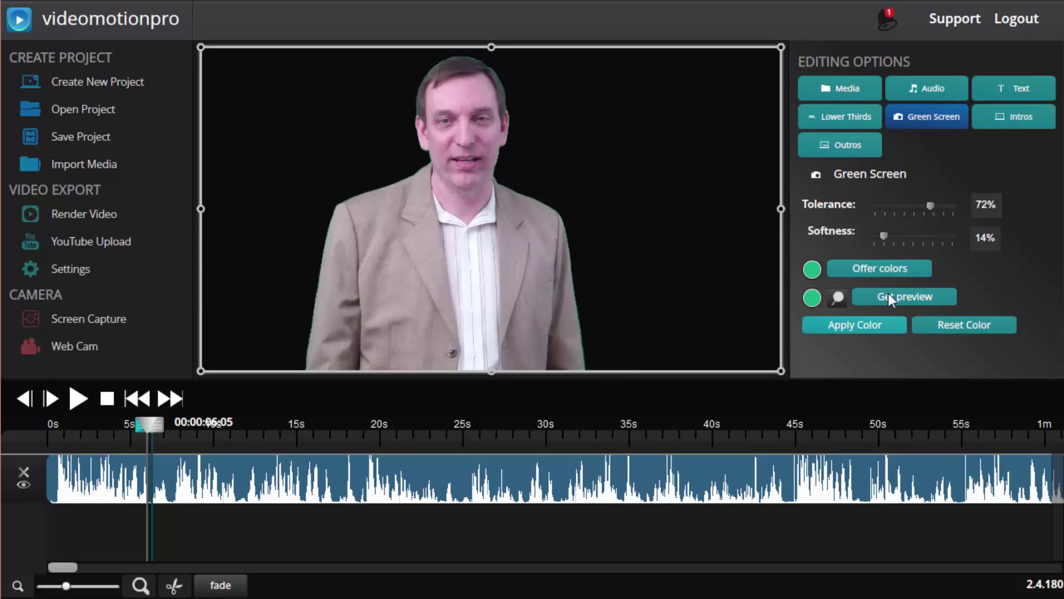
pyautogui.moveTo(931, 205); pyautogui.dragTo(937, 207)
pyautogui.click(852, 328)
pyautogui.click(870, 326)
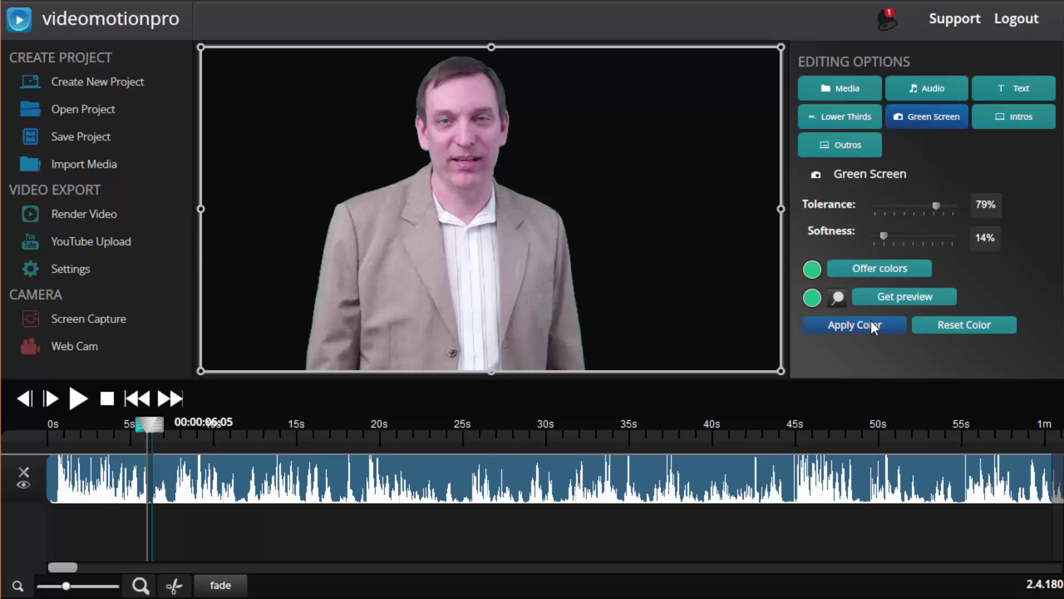
pyautogui.moveTo(936, 206)
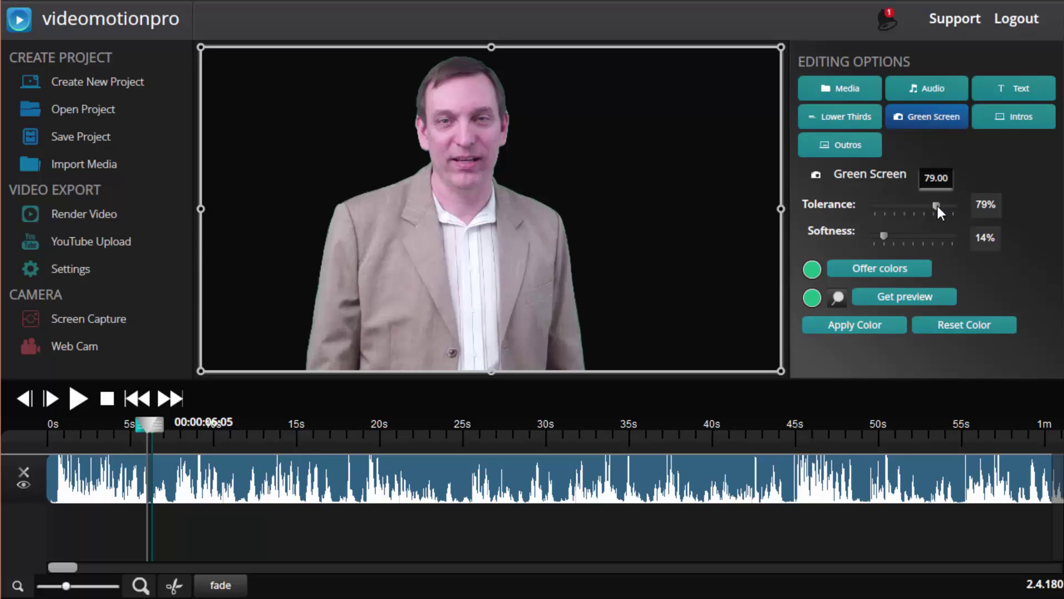
pyautogui.click(936, 205)
pyautogui.click(875, 329)
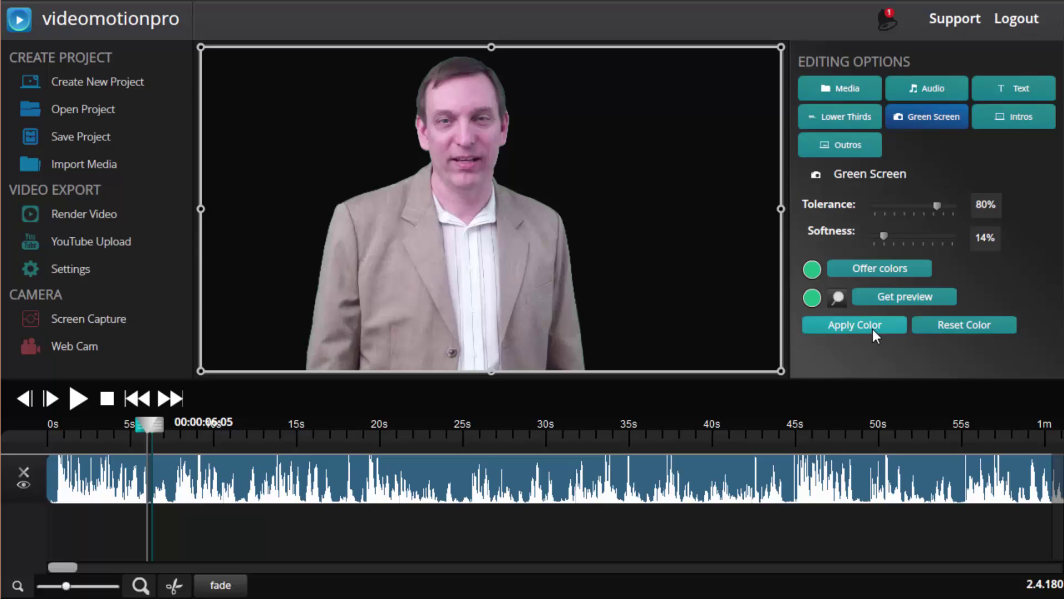
pyautogui.moveTo(936, 204); pyautogui.dragTo(937, 203)
pyautogui.click(859, 324)
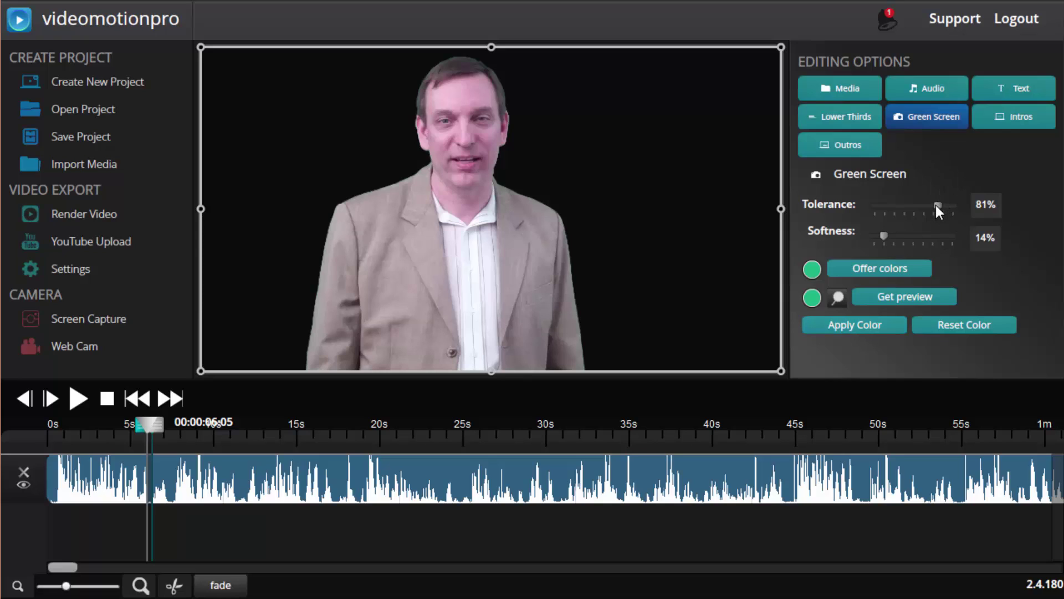
pyautogui.moveTo(935, 205); pyautogui.dragTo(940, 206)
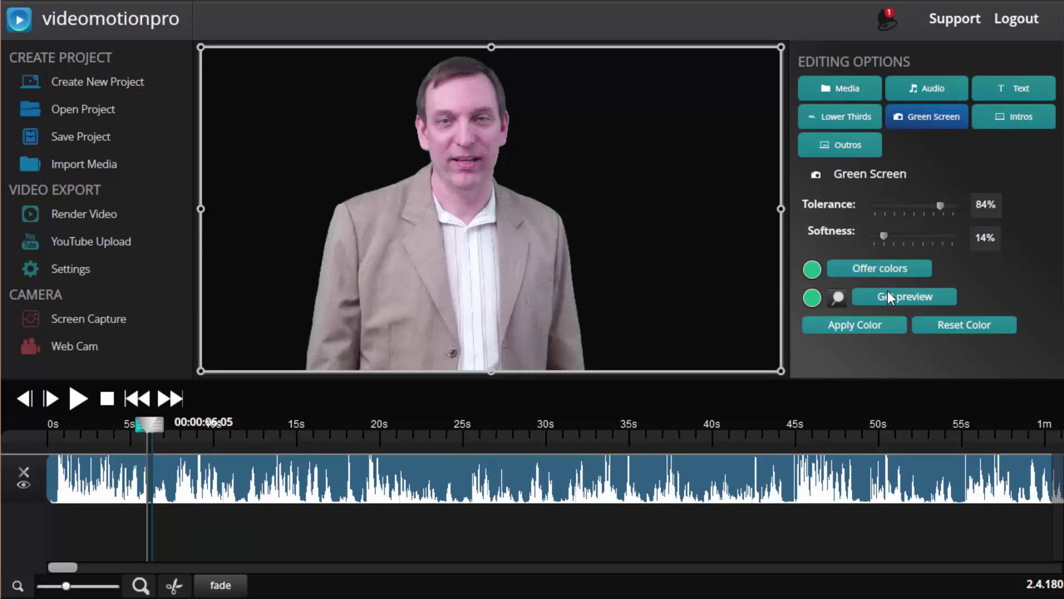
pyautogui.click(857, 324)
# - Zoom the timeline out to two minutes, then to the full six-minute span
pyautogui.moveTo(73, 588); pyautogui.dragTo(94, 591)
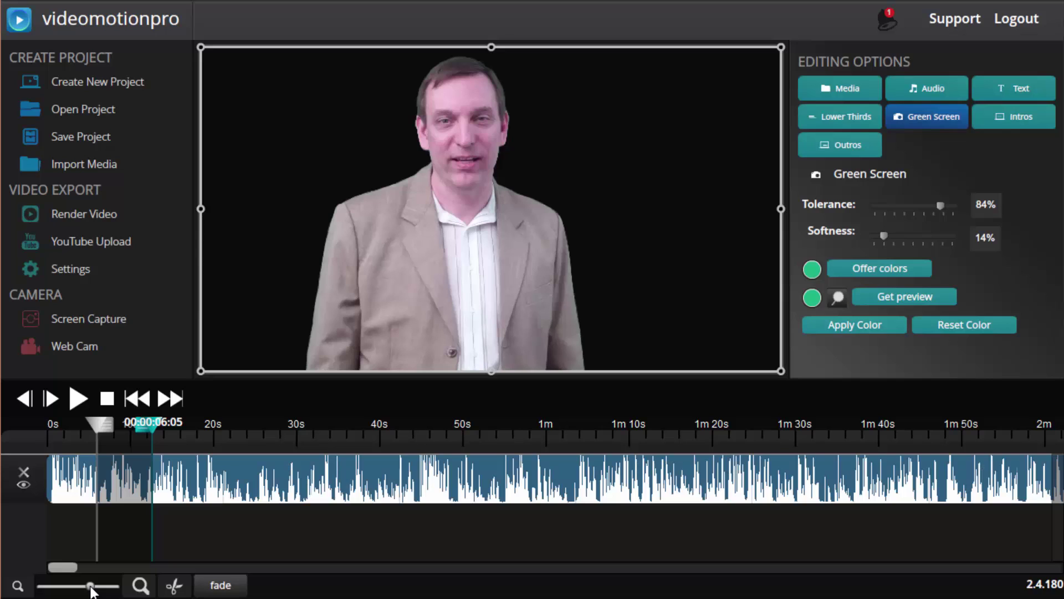
pyautogui.moveTo(93, 592); pyautogui.dragTo(117, 593)
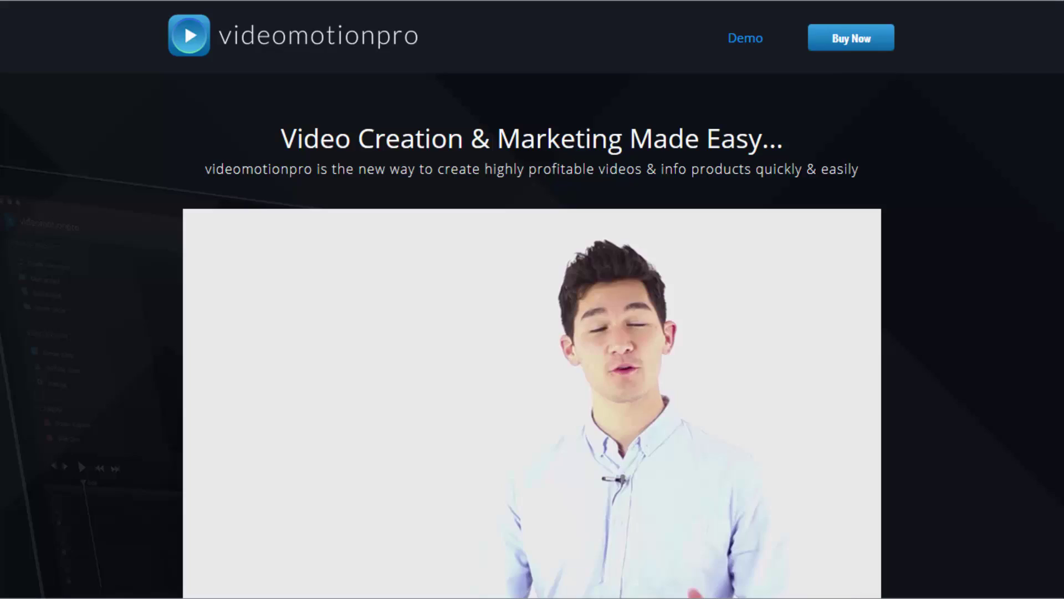
# - Scroll down to the pricing section, then back up to show the Starter, Premium and Agency License prices
pyautogui.scroll(-20, 1055, 240)
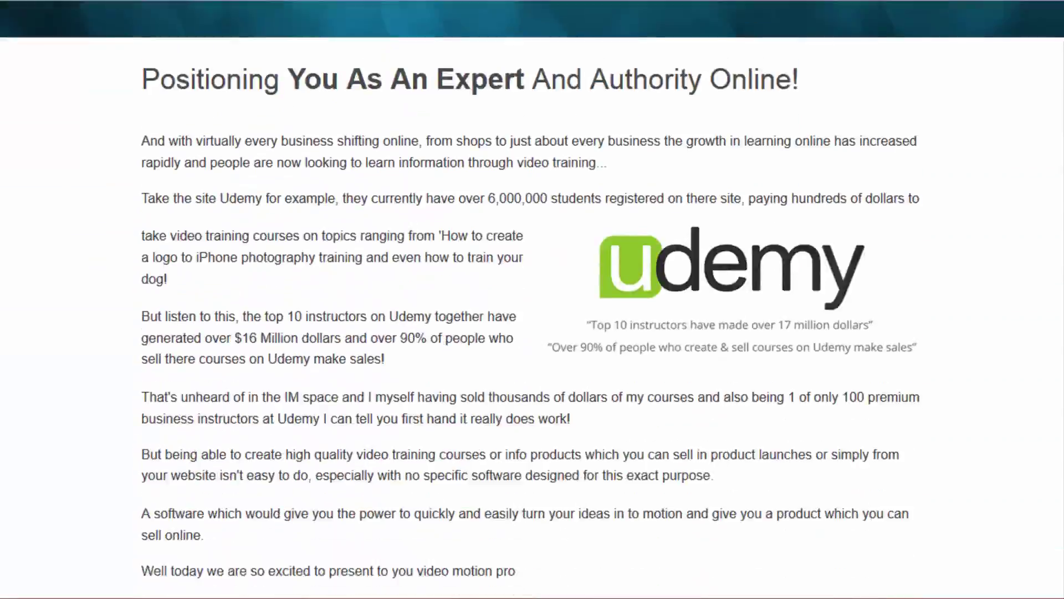
pyautogui.scroll(-20, 1056, 239)
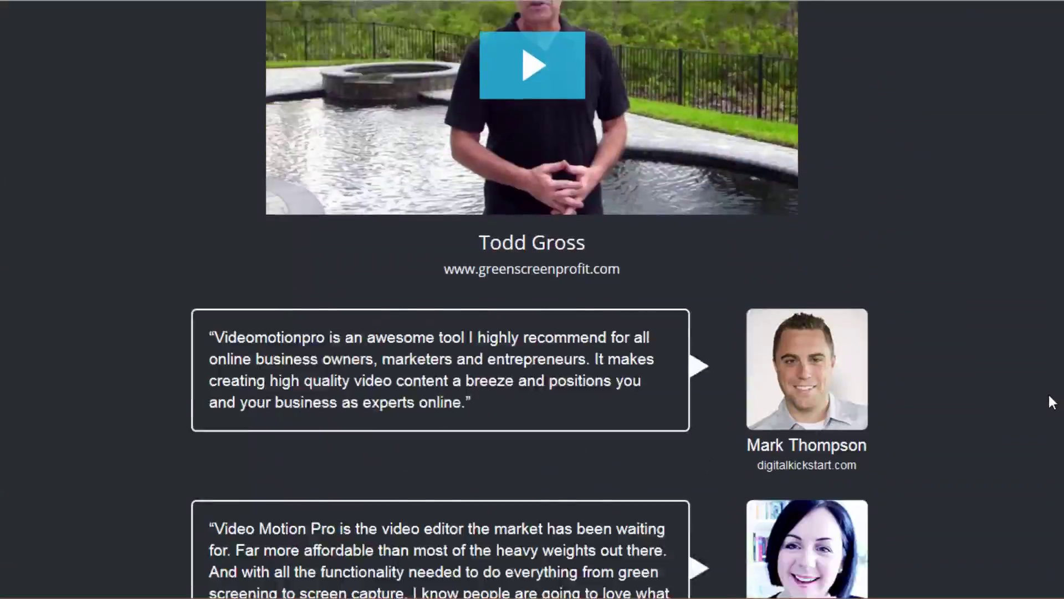
pyautogui.scroll(-20, 1046, 430)
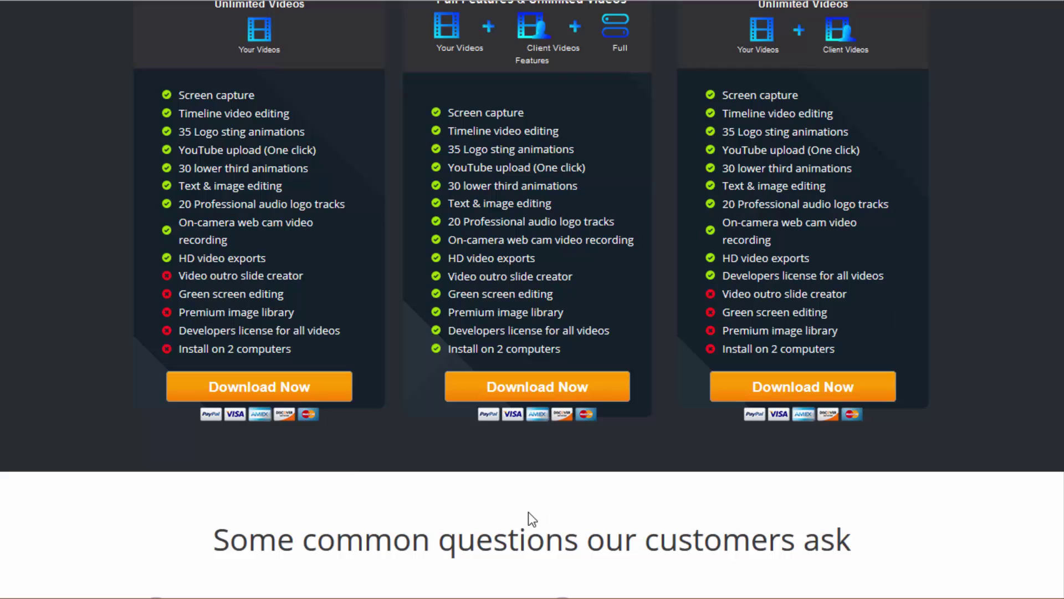
pyautogui.scroll(2, 310, 73)
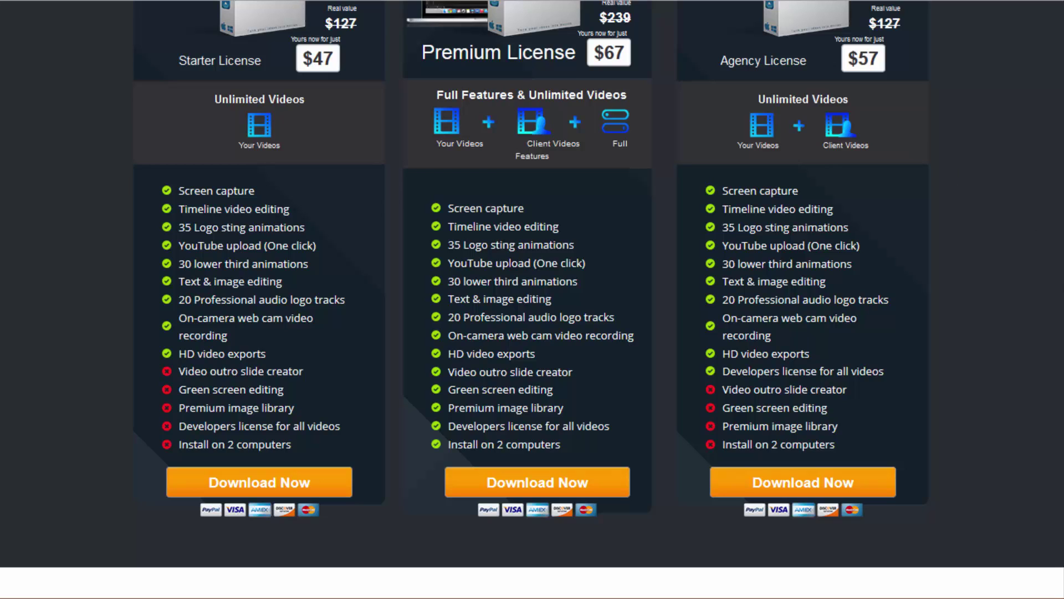
pyautogui.scroll(1, 532, 291)
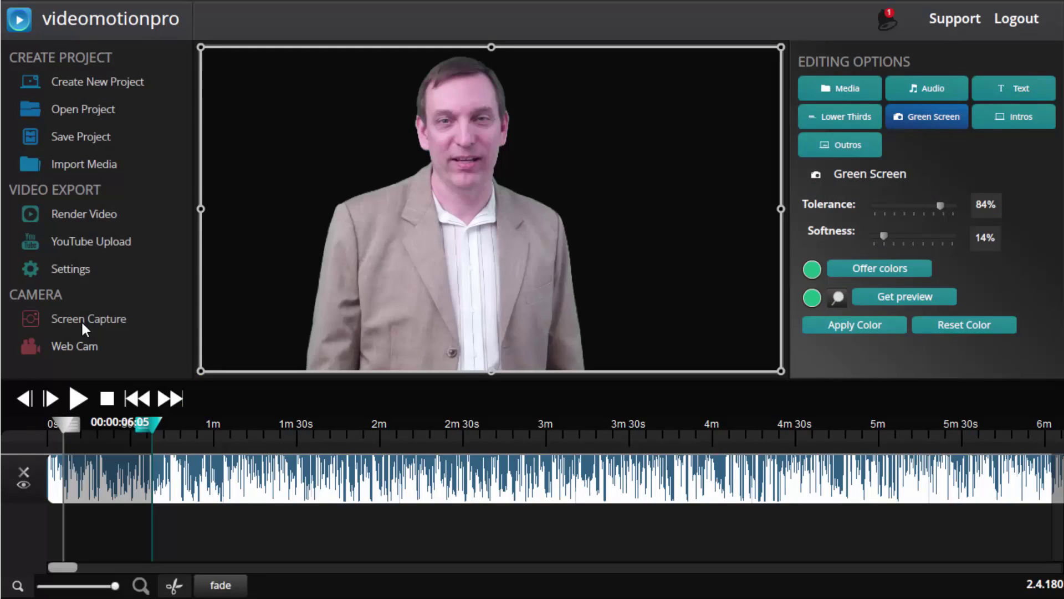
pyautogui.click(76, 215)
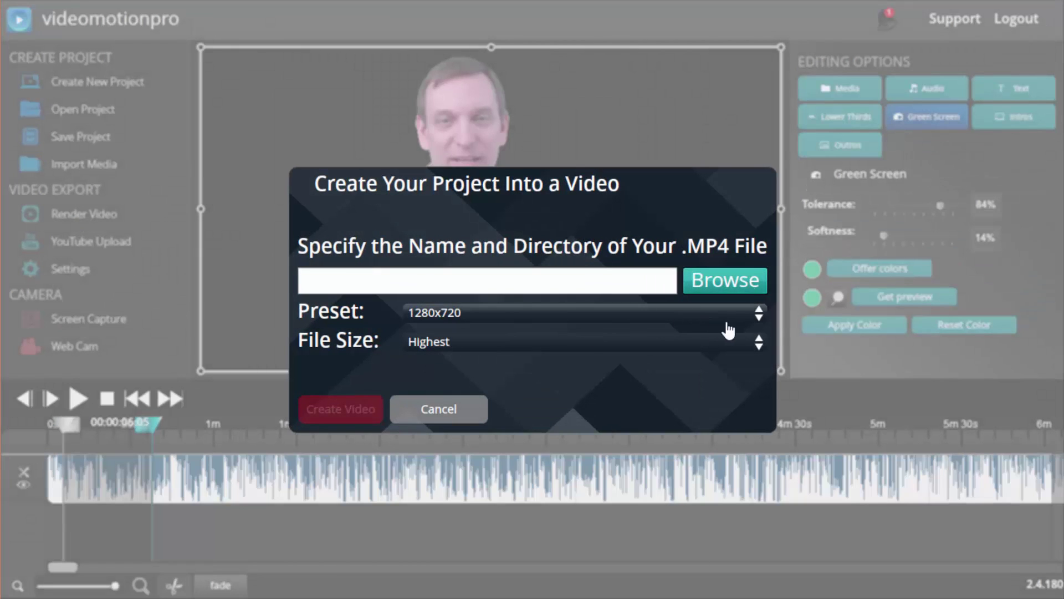
pyautogui.click(760, 324)
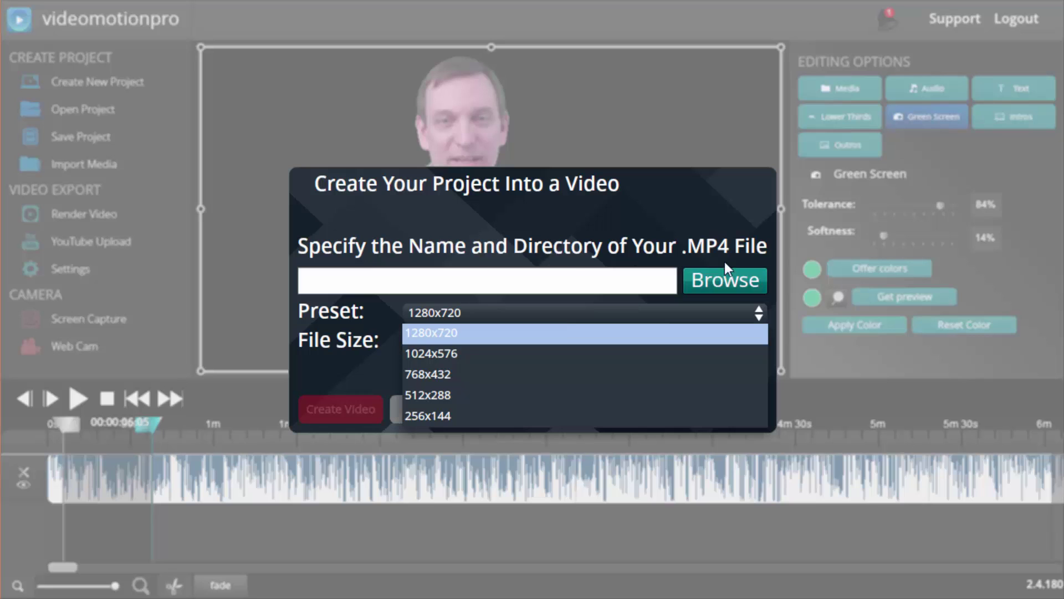
pyautogui.click(714, 102)
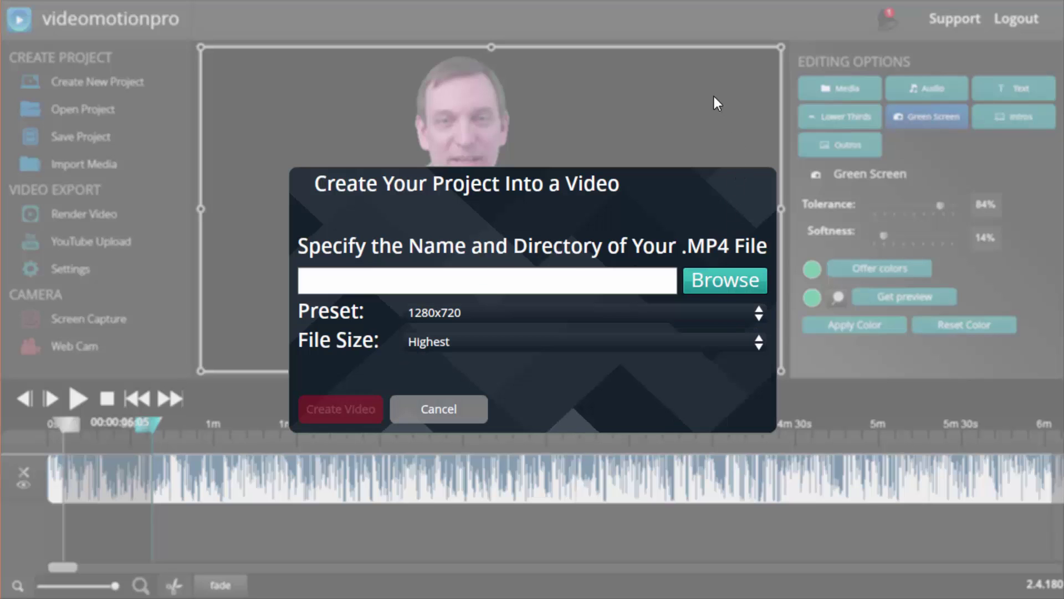
pyautogui.click(439, 409)
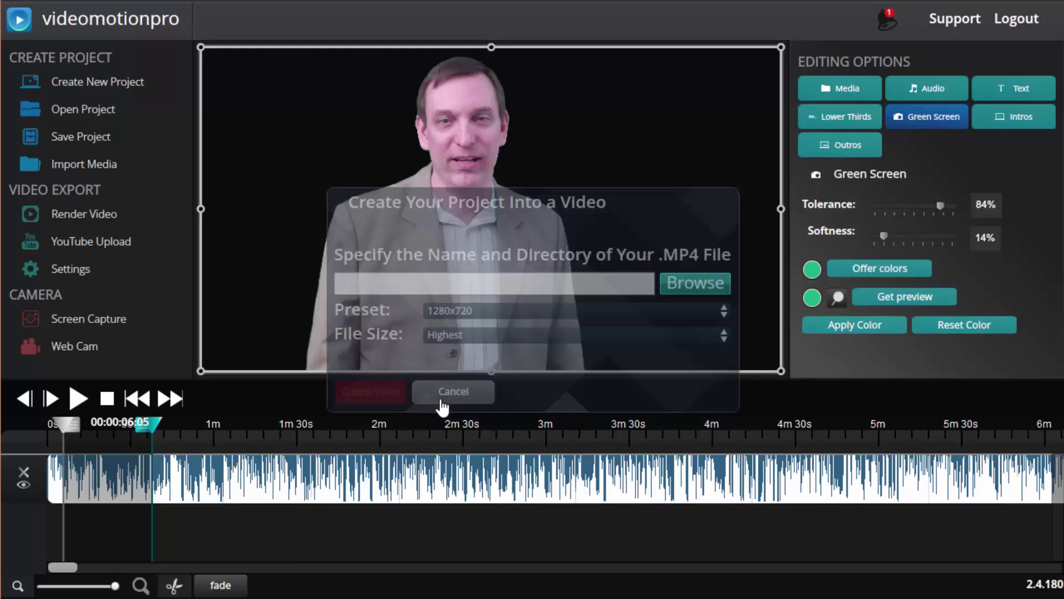